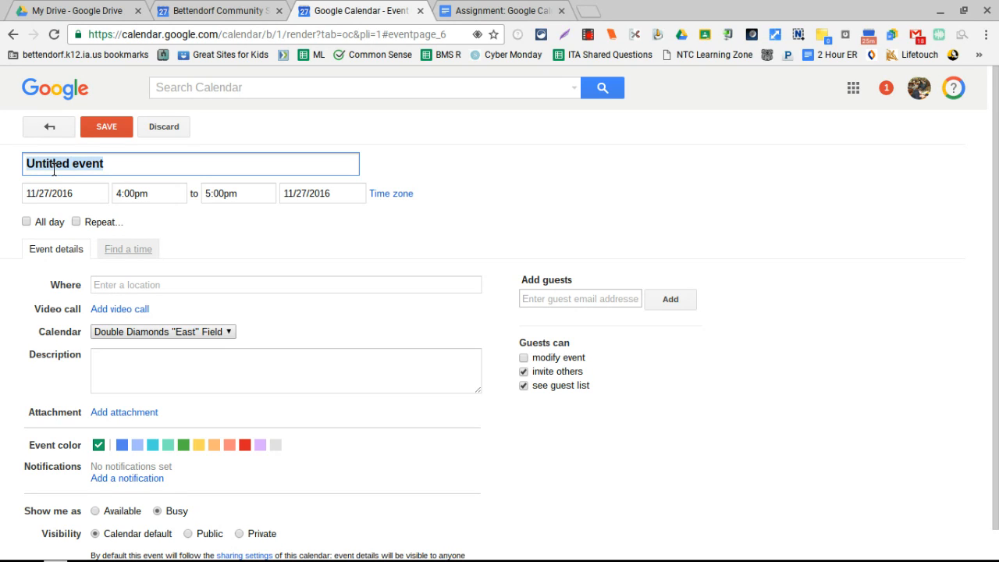
Title the event "Digital Literacy" and set its start time to 9:07pm
type("Digita")
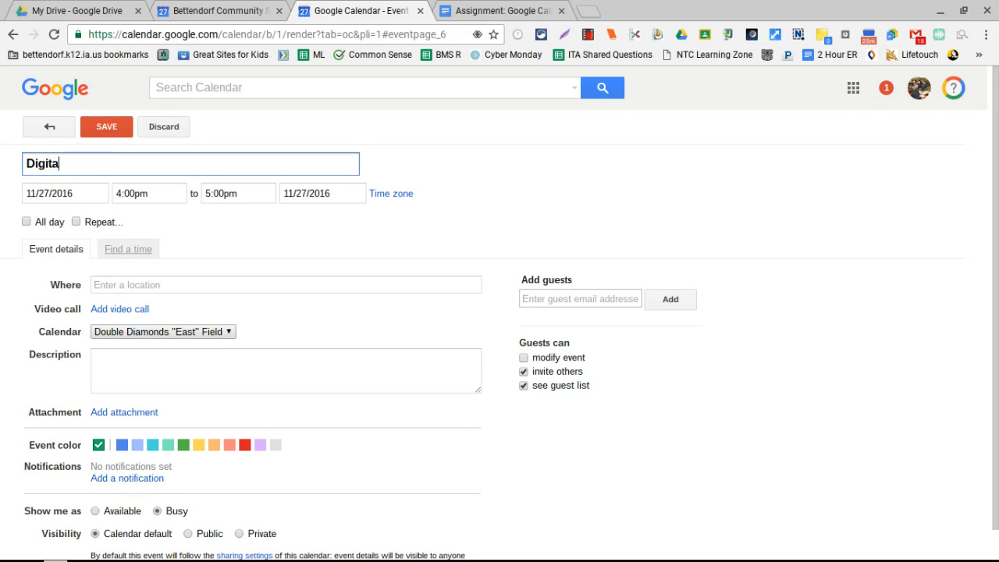
type("l Literacy")
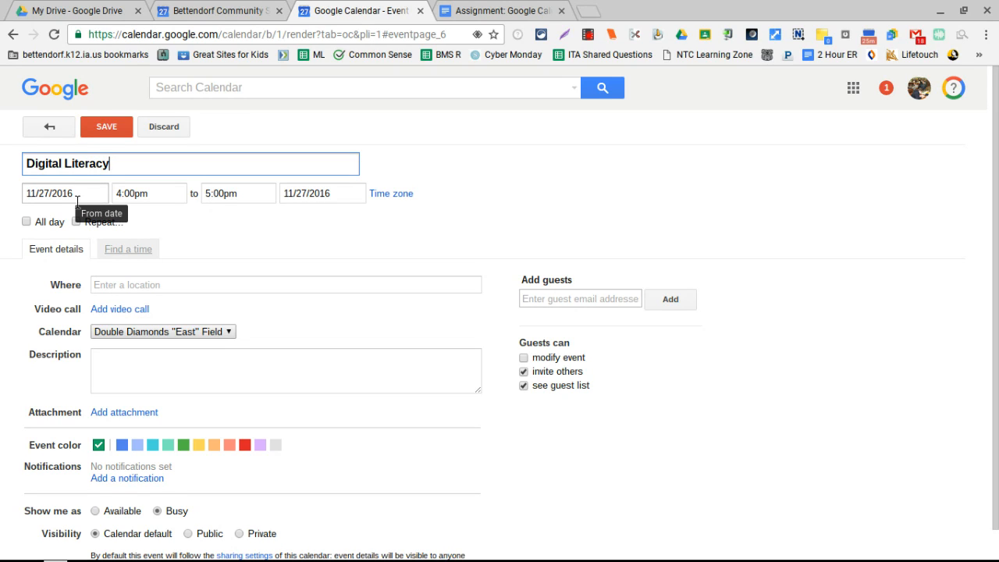
left_click(171, 202)
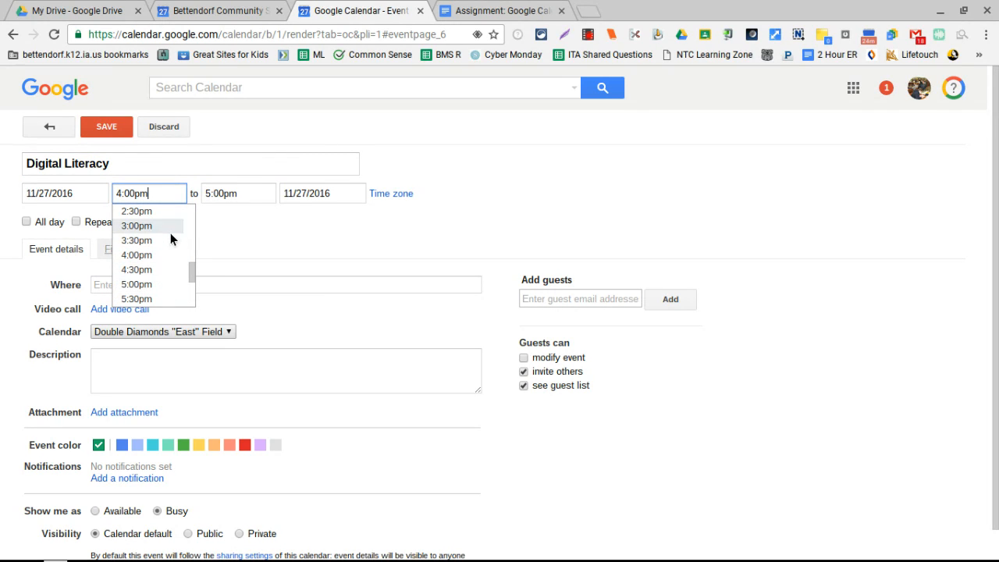
scroll(171, 236, "up", 2)
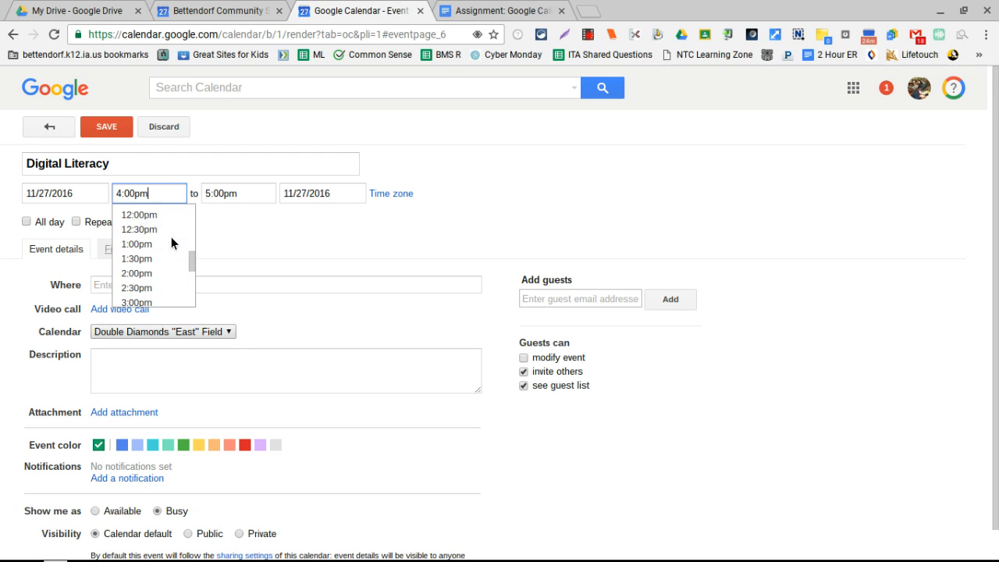
scroll(171, 236, "down", 1)
scroll(171, 237, "down", 5)
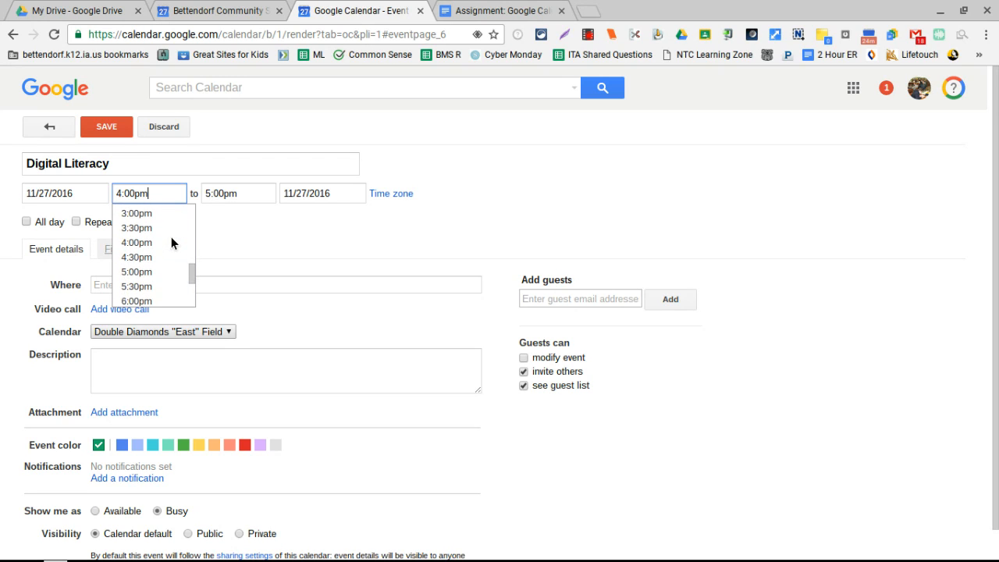
scroll(170, 236, "down", 4)
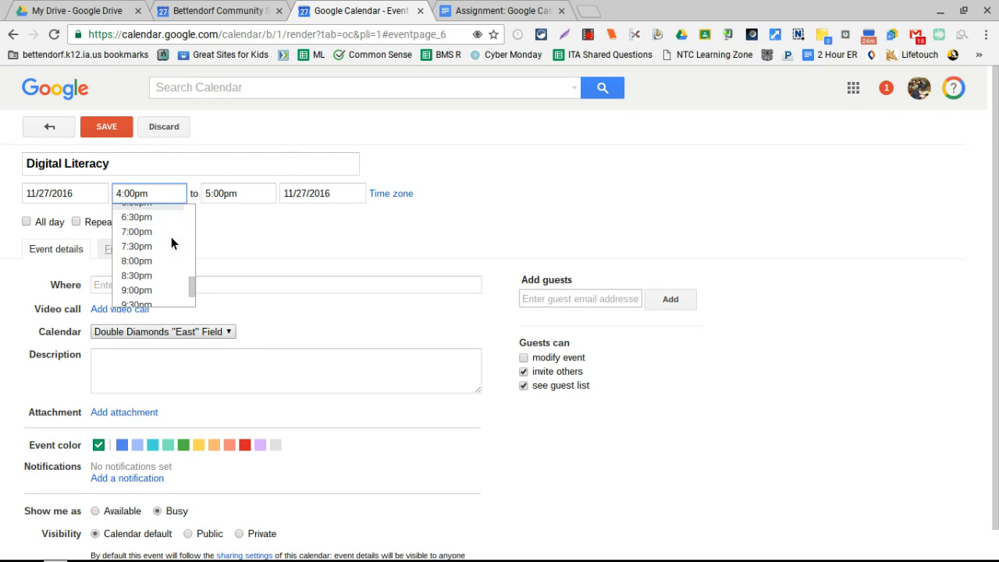
left_click(170, 242)
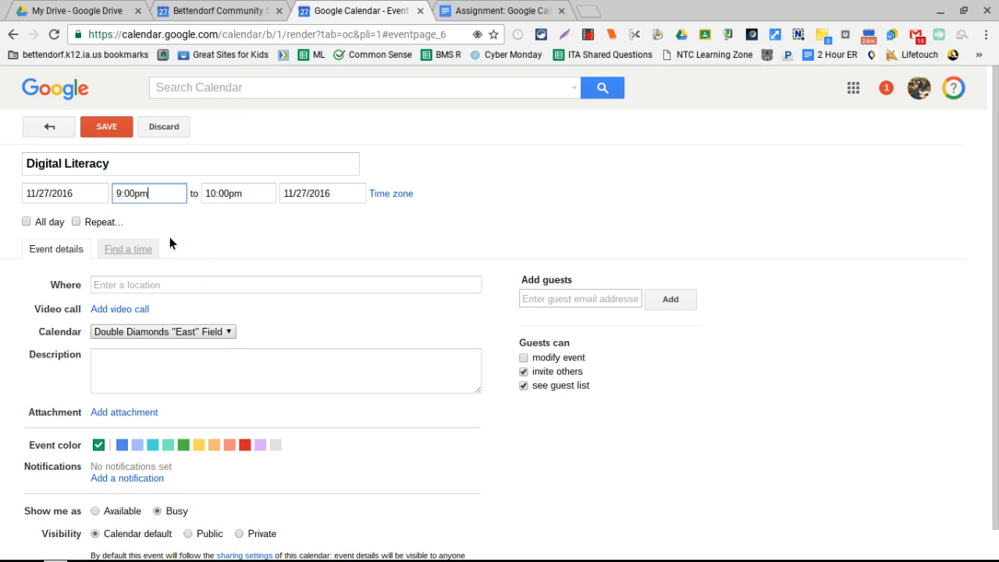
left_click(143, 200)
key("BackSpace")
type("7")
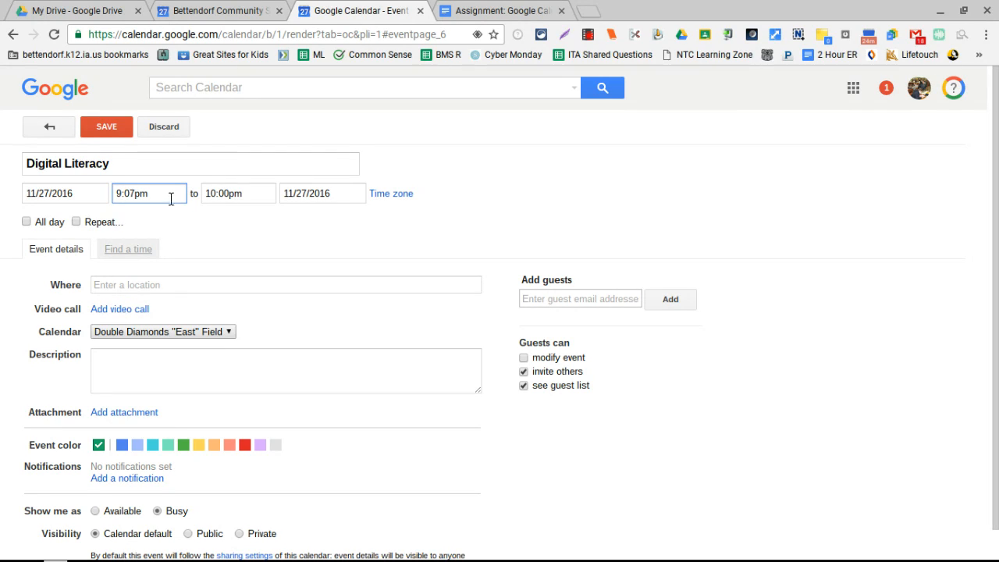
Set the event's end time to 9:49pm
left_click(231, 201)
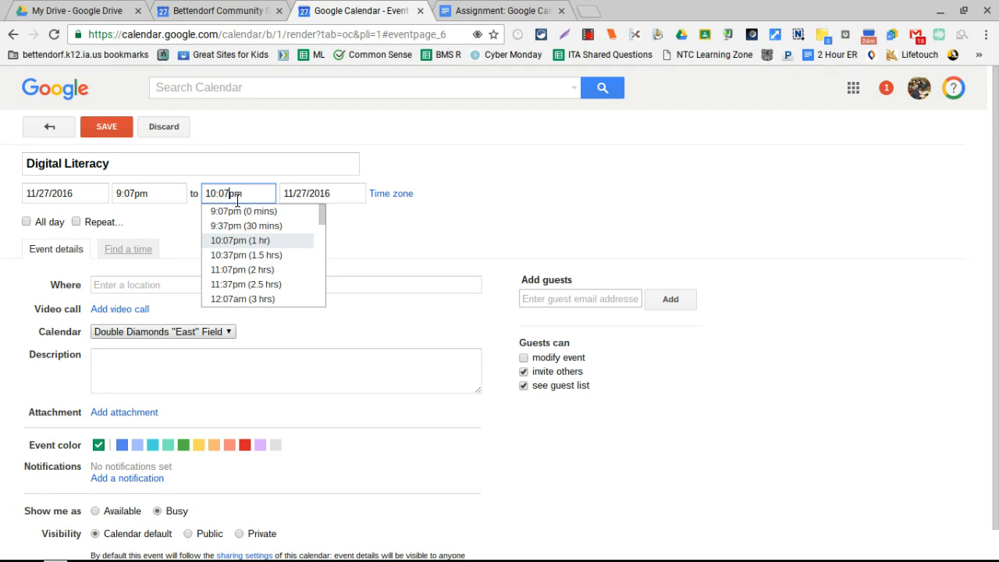
key("Delete")
key("BackSpace")
key("BackSpace")
key("BackSpace")
key("BackSpace")
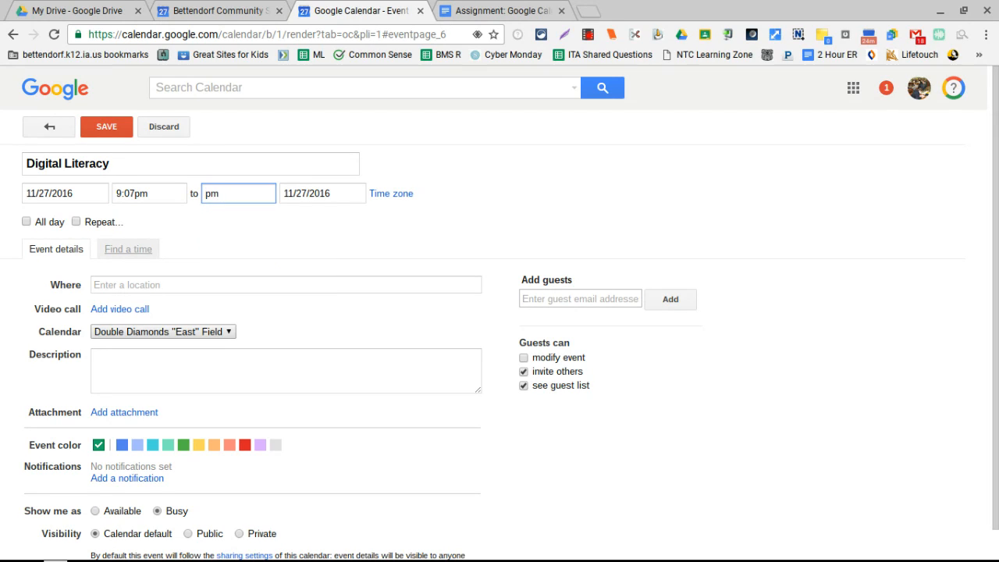
type("9:49")
Try making the event all-day and return it to a timed event
left_click(27, 222)
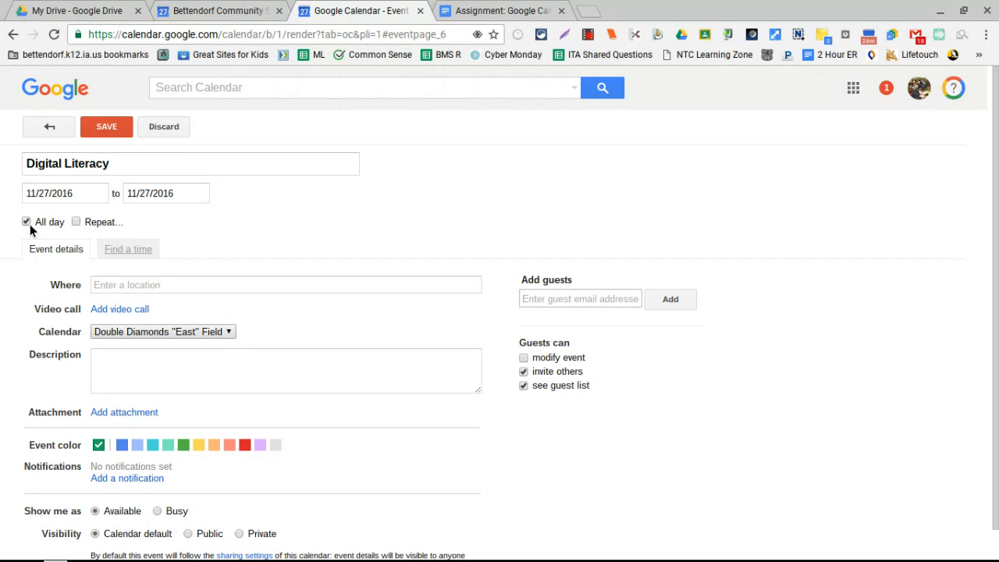
left_click(27, 221)
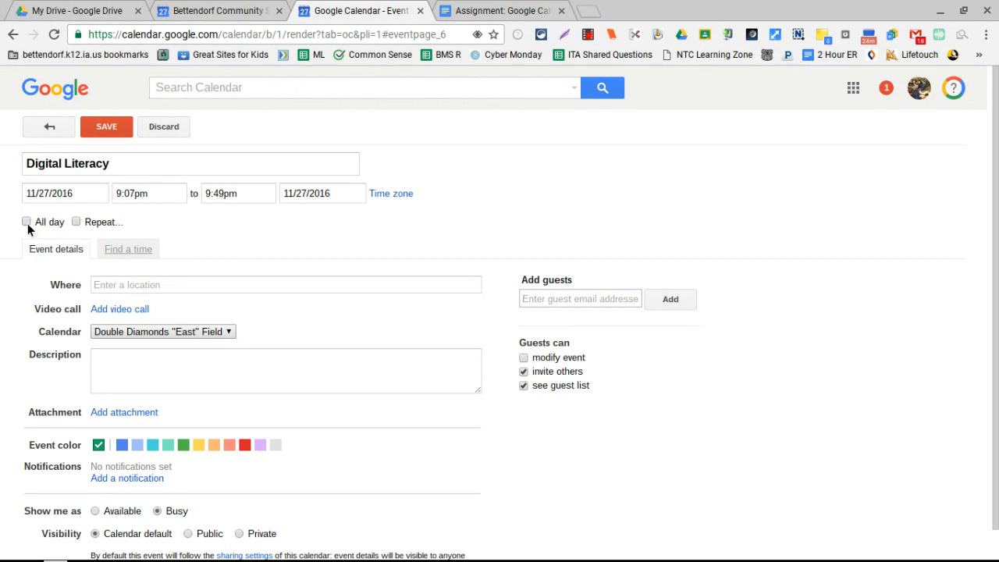
left_click(26, 222)
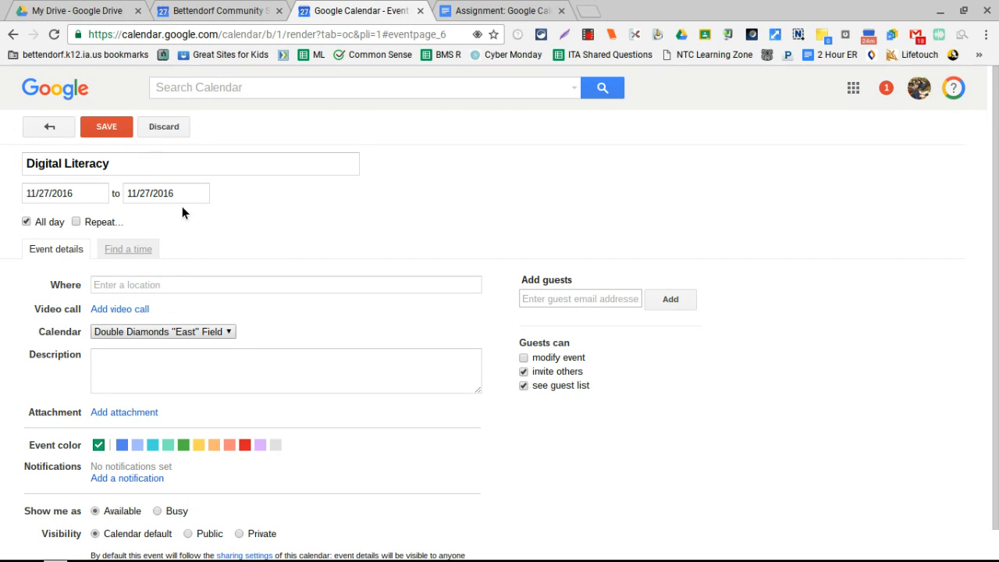
left_click(27, 222)
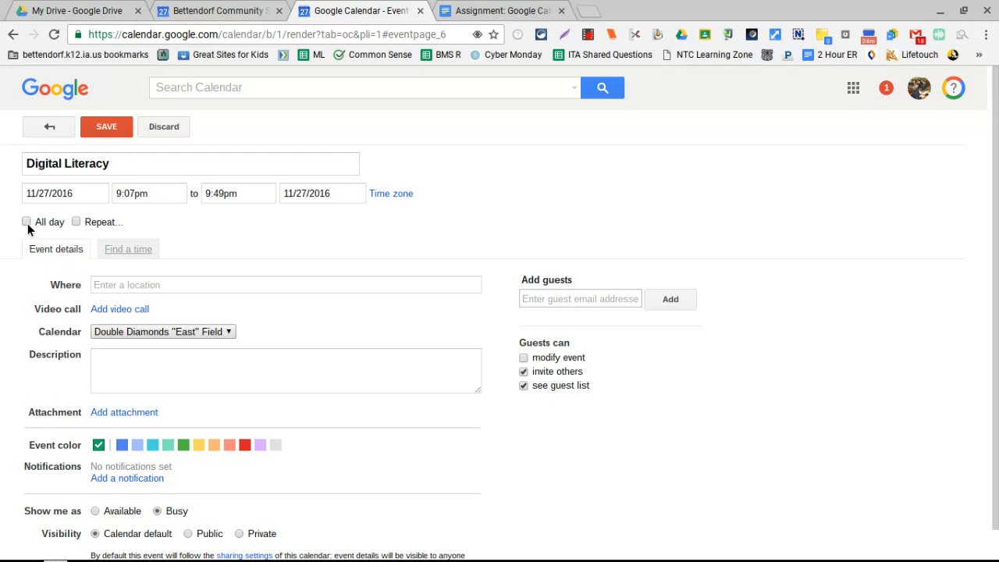
left_click(77, 222)
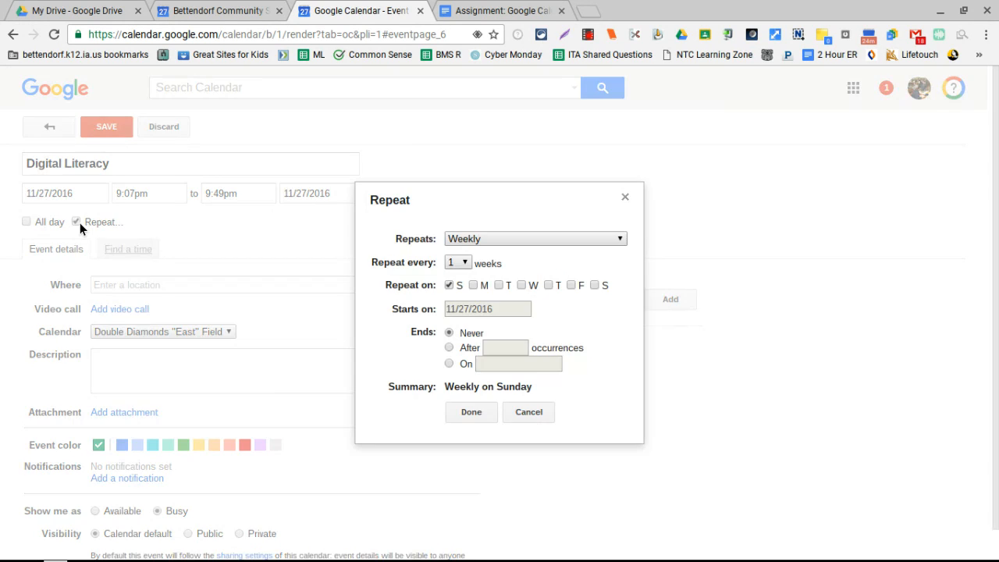
left_click(504, 242)
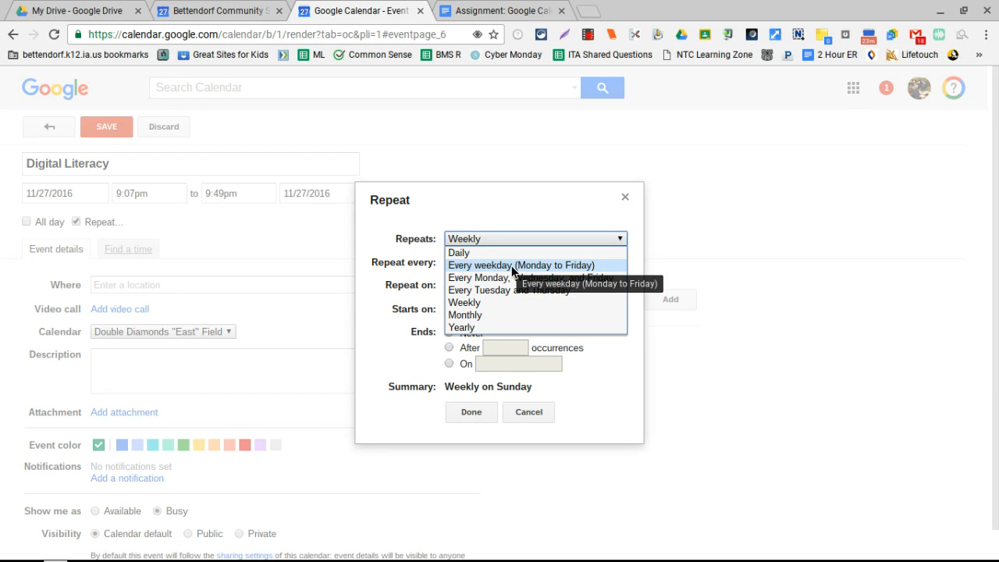
left_click(309, 270)
left_click(624, 196)
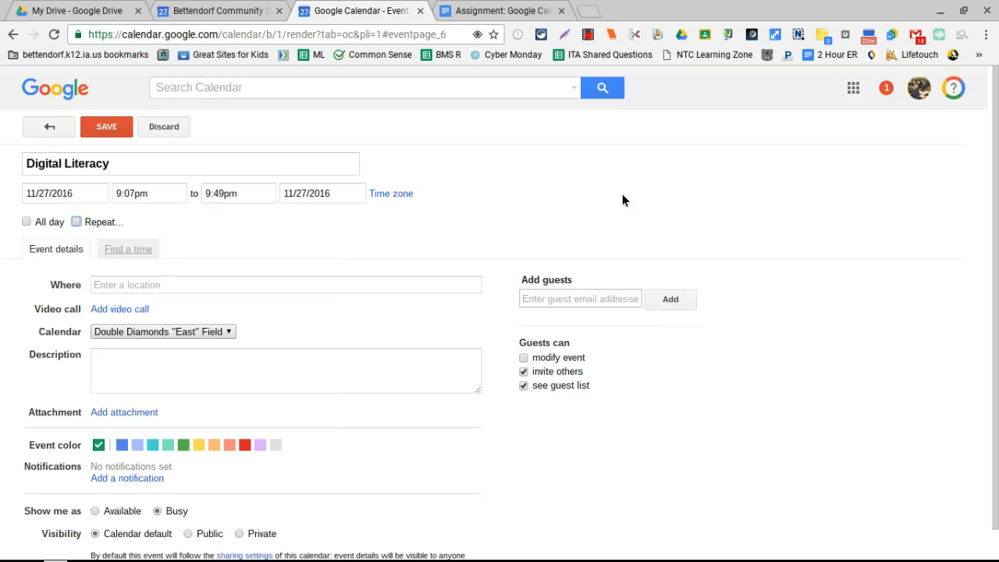
Extend the event title to "Digital Literacy or Art" and set the event to repeat every weekday (Monday to Friday)
left_click(134, 167)
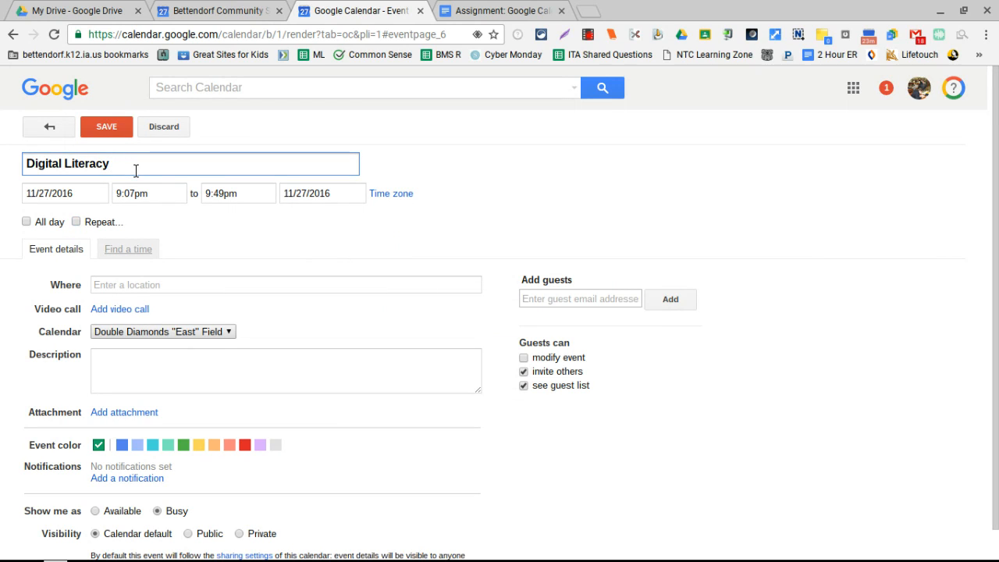
type("or Art")
left_click(79, 223)
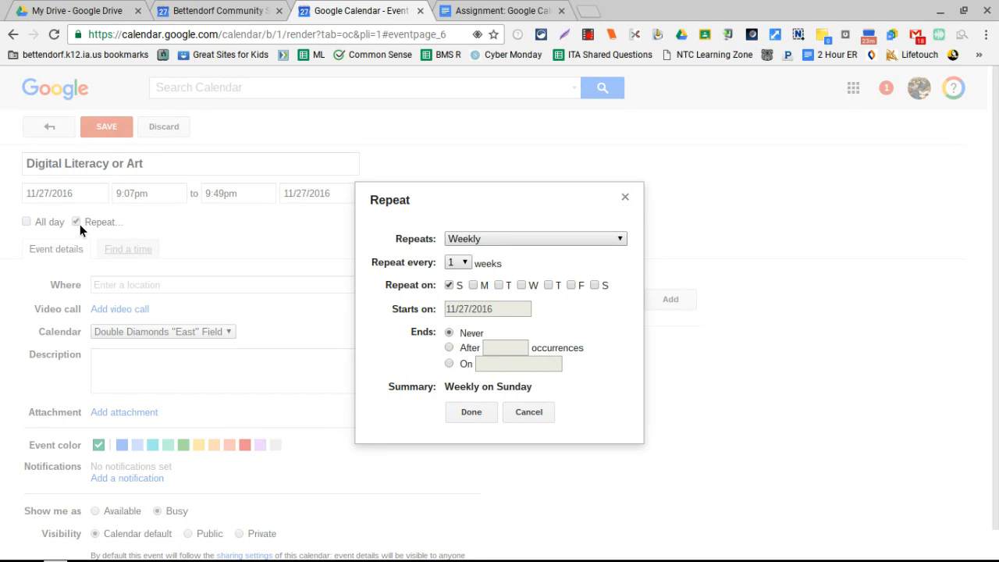
left_click(481, 242)
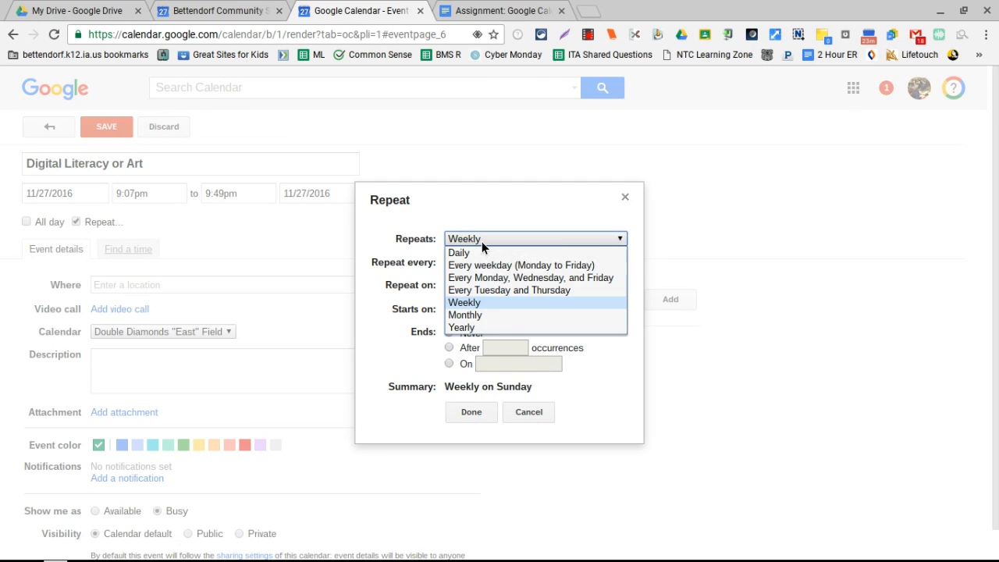
left_click(557, 267)
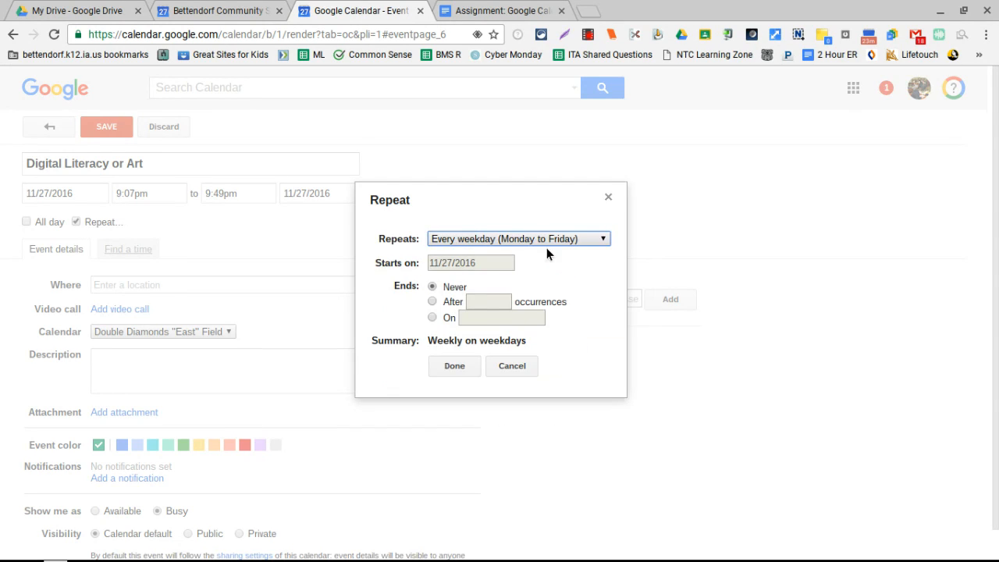
left_click(542, 240)
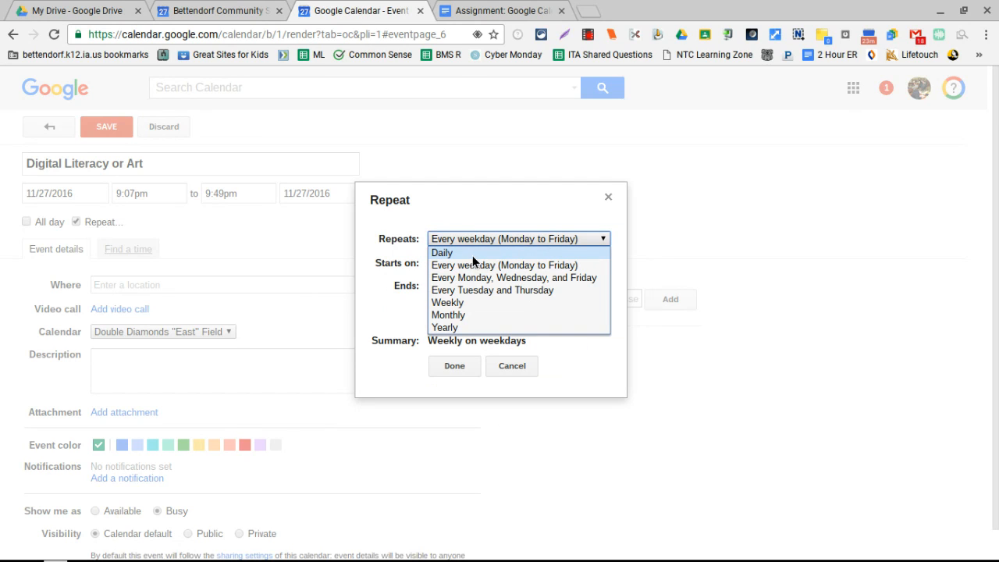
left_click(486, 220)
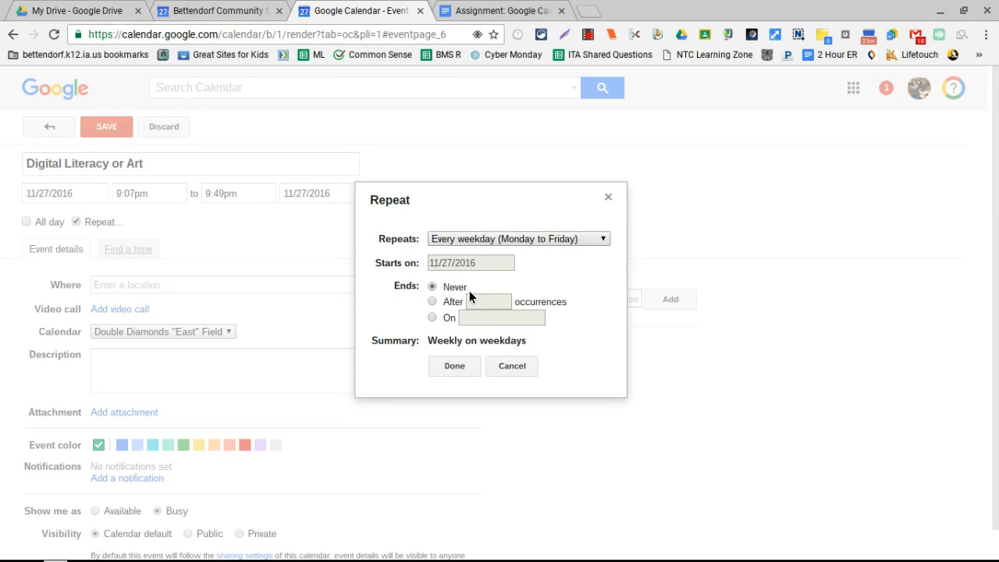
End the weekday recurrence on 6/2/2017 and apply the repeat settings
left_click(435, 319)
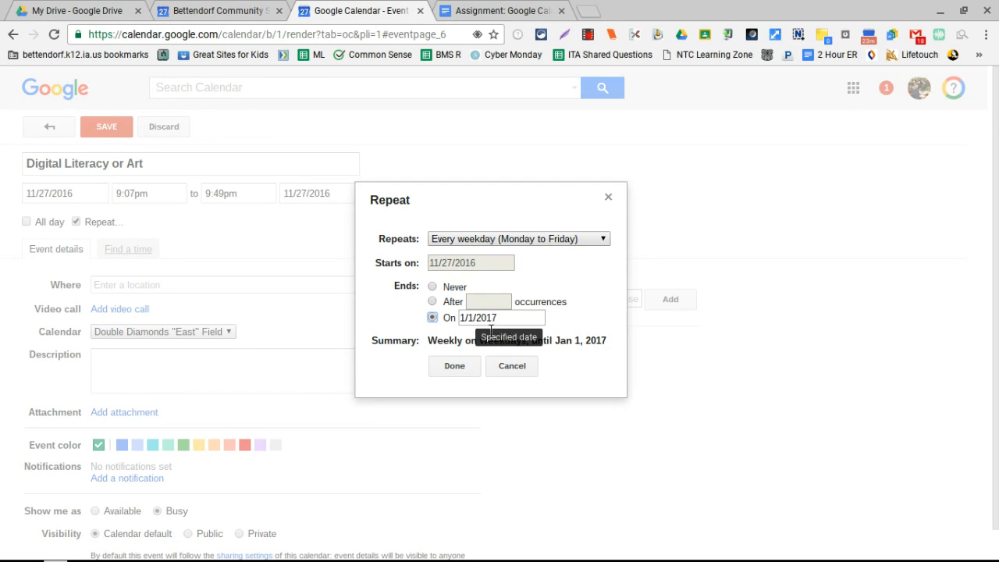
left_click(472, 321)
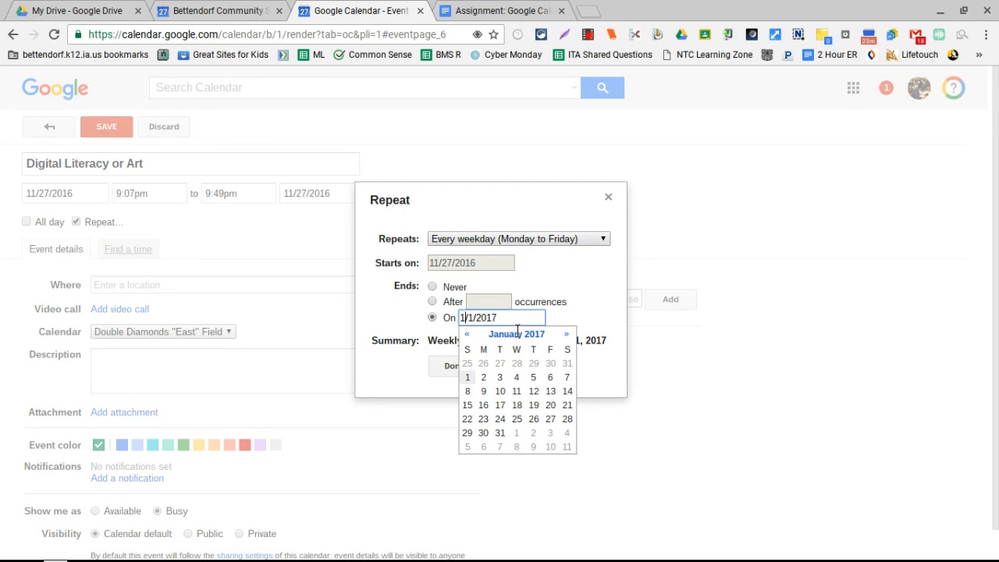
left_click(573, 337)
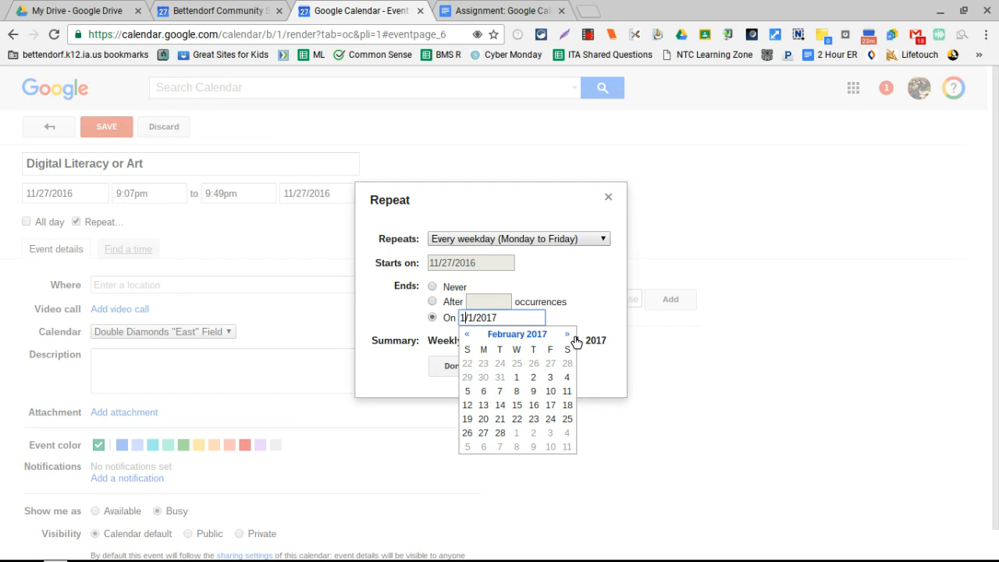
left_click(573, 336)
left_click(574, 336)
left_click(573, 336)
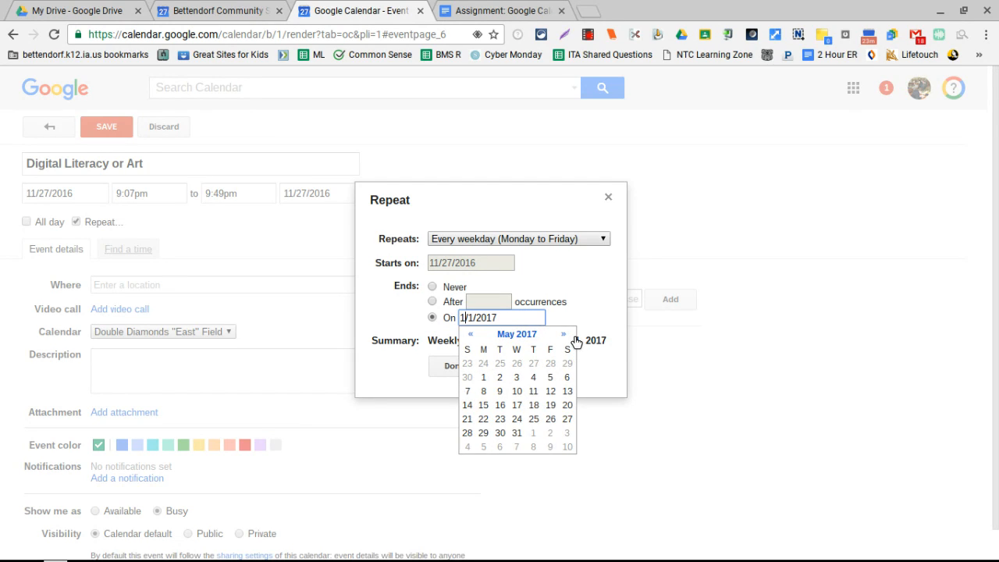
left_click(573, 337)
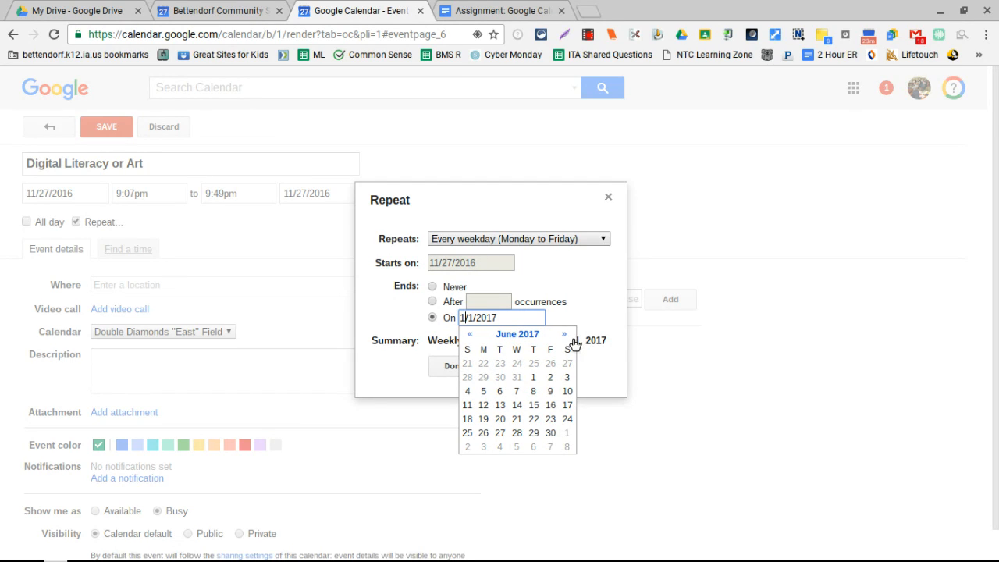
left_click(552, 378)
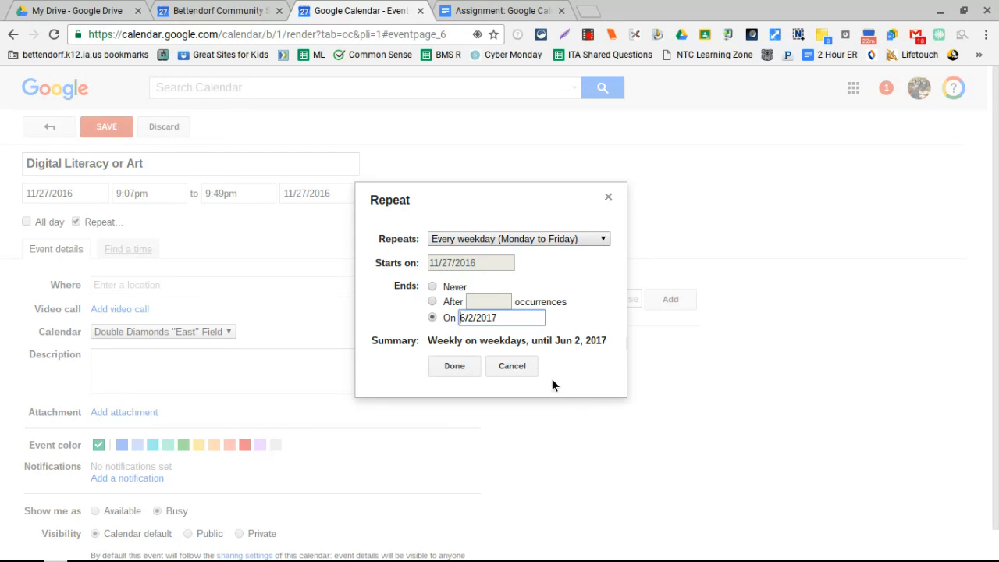
left_click(454, 366)
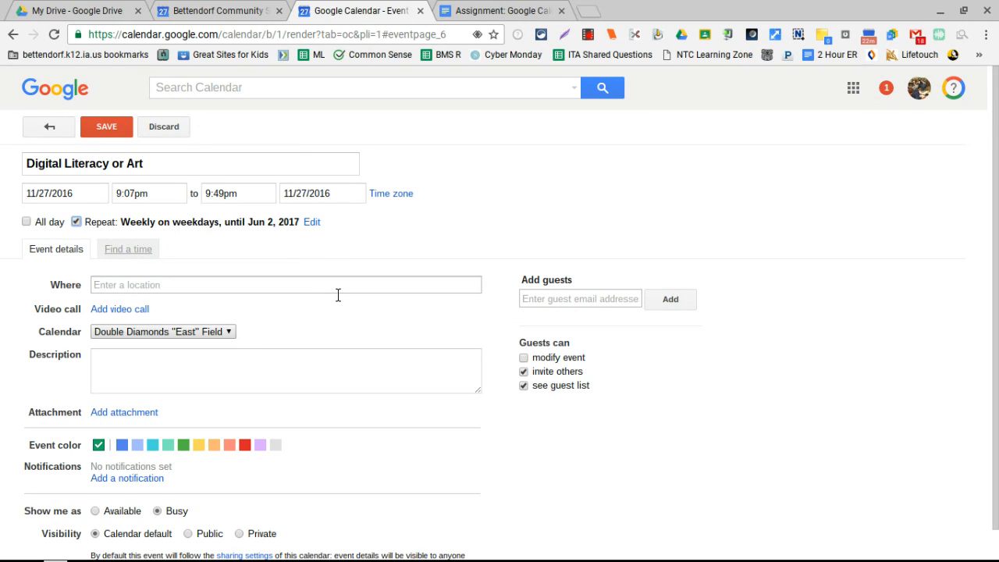
Try BMS and H2 as the event's location
left_click(273, 294)
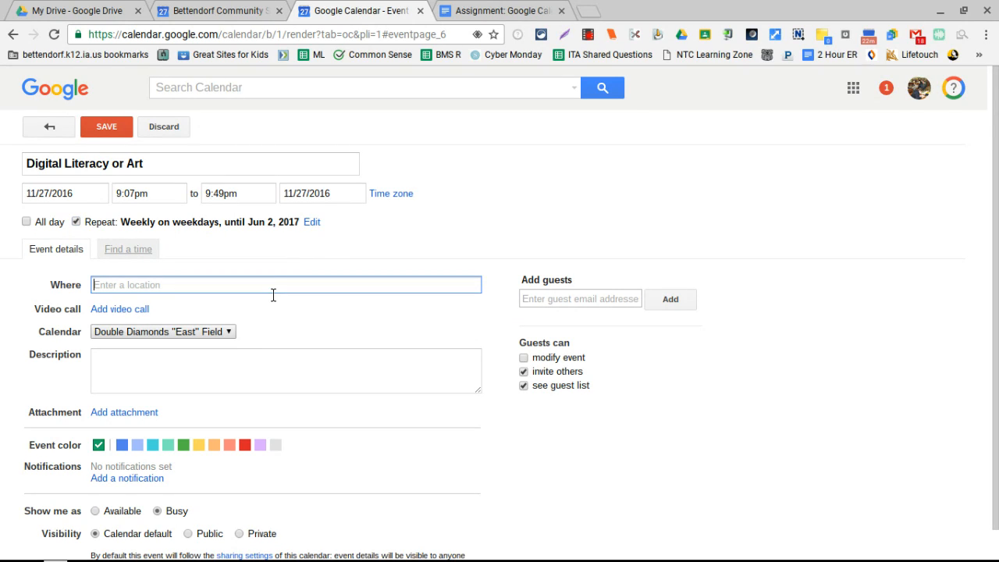
type("BMS")
key("BackSpace")
key("BackSpace")
key("BackSpace")
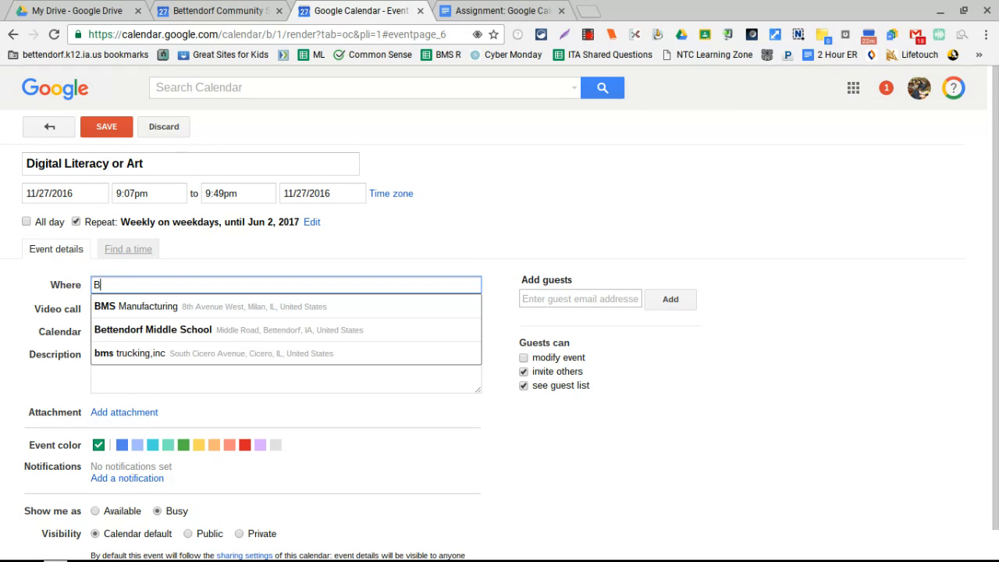
type("H2")
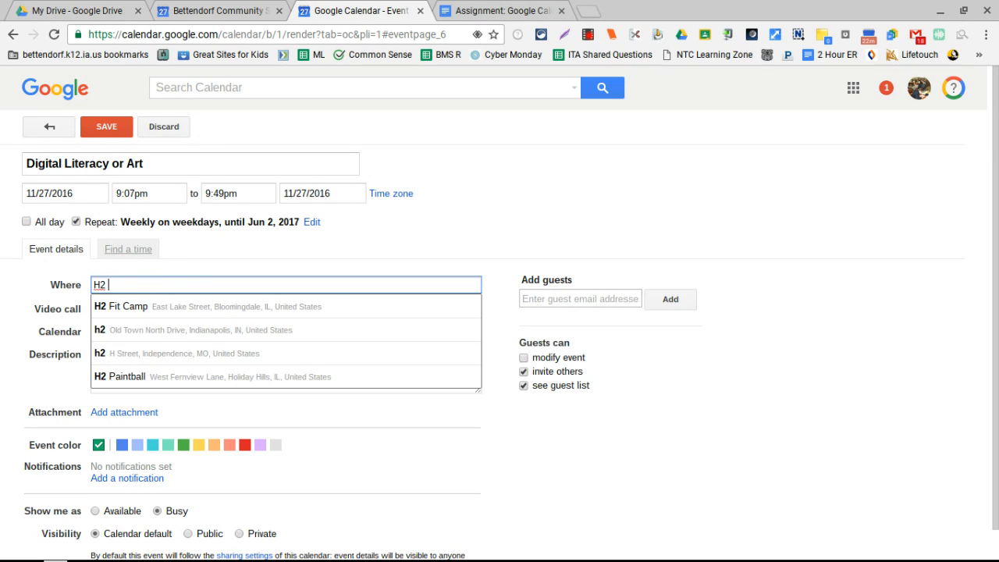
key("BackSpace")
key("BackSpace")
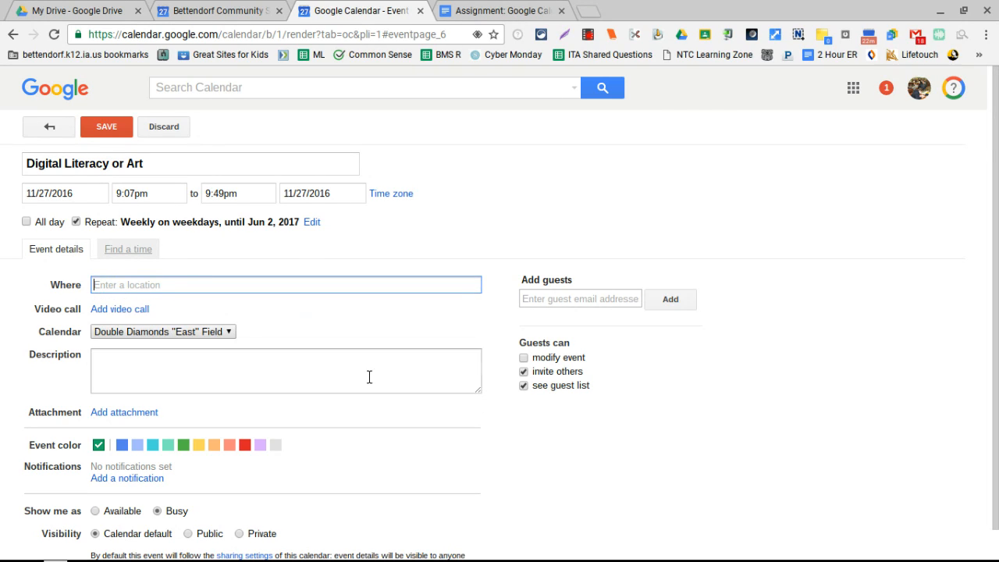
Assign the "Digital Literacy or Art" event to the School calendar
left_click(259, 377)
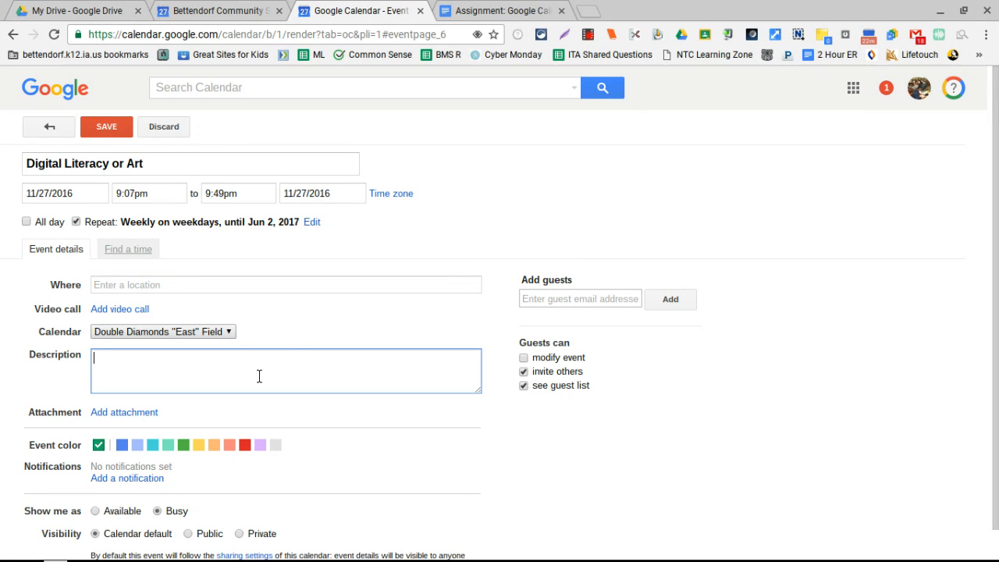
left_click(294, 329)
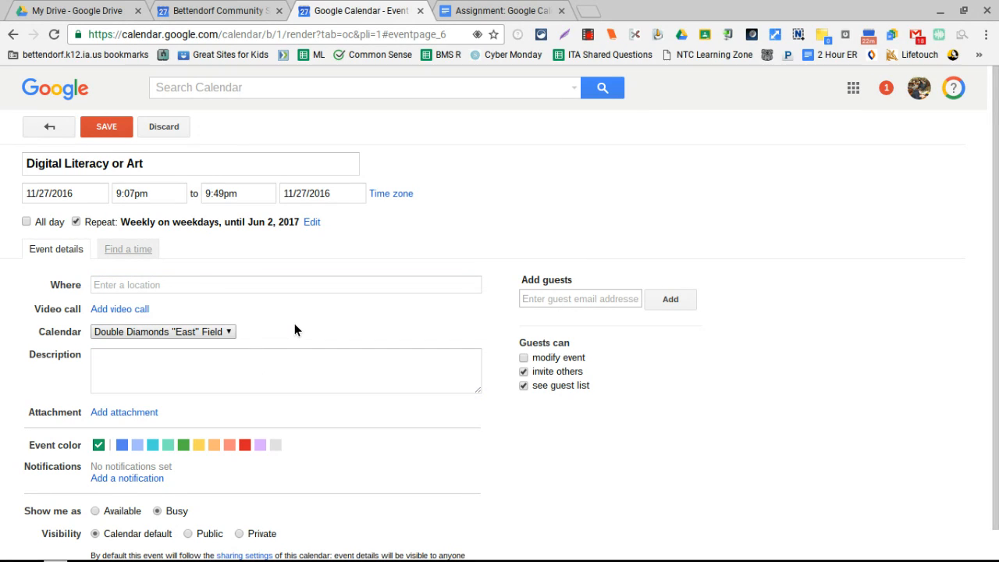
left_click(232, 333)
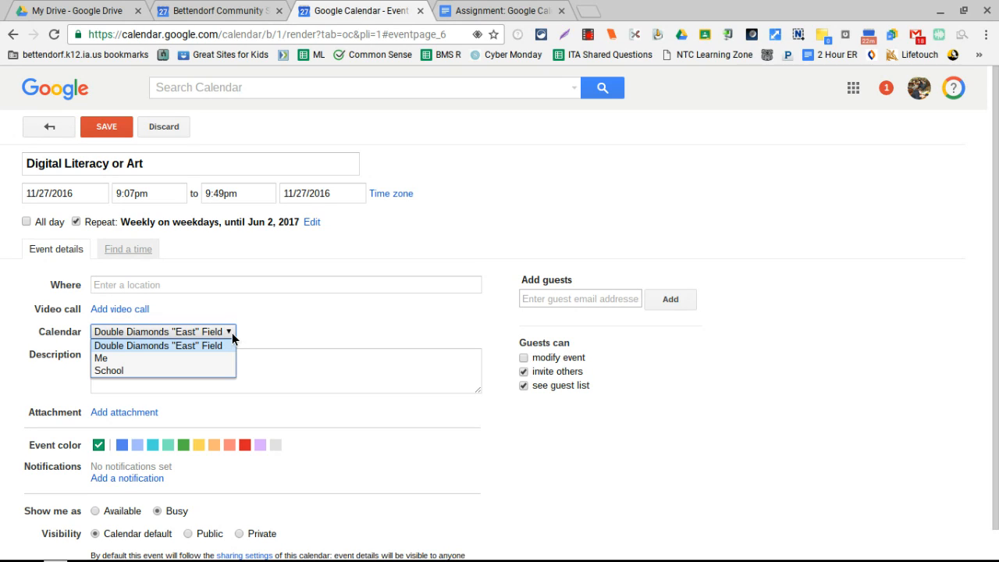
left_click(126, 372)
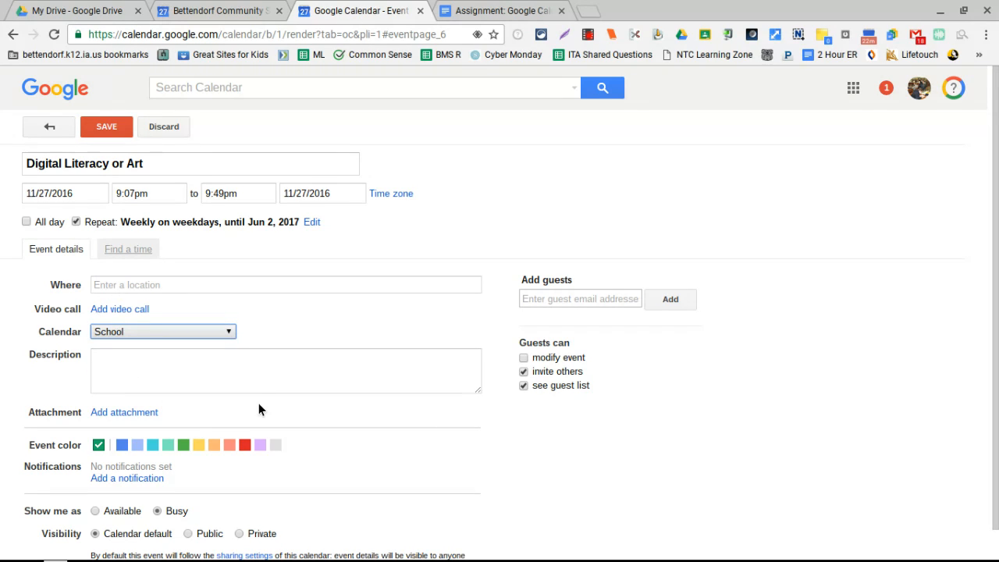
scroll(258, 408, "down", 1)
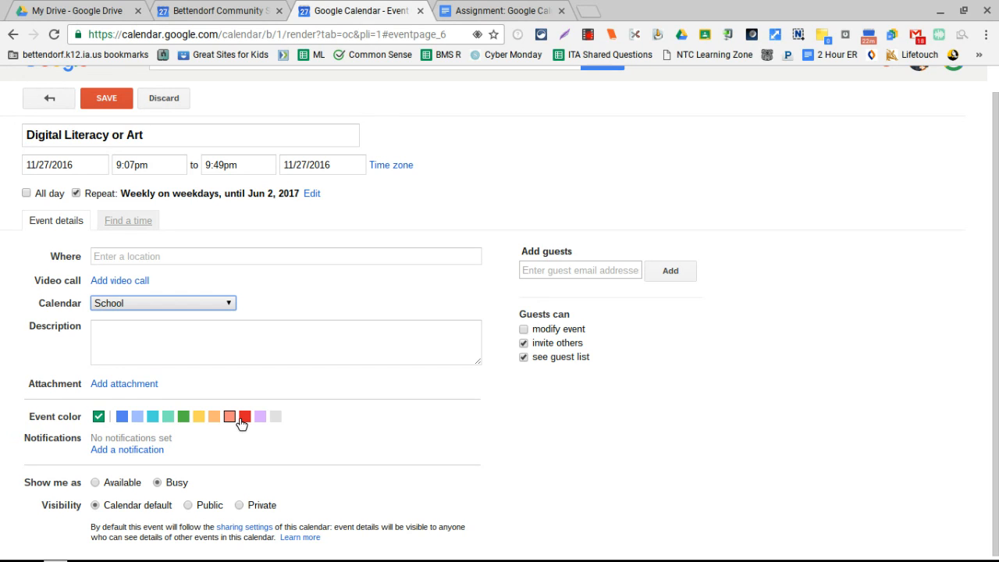
scroll(395, 456, "down", 1)
scroll(395, 456, "up", 1)
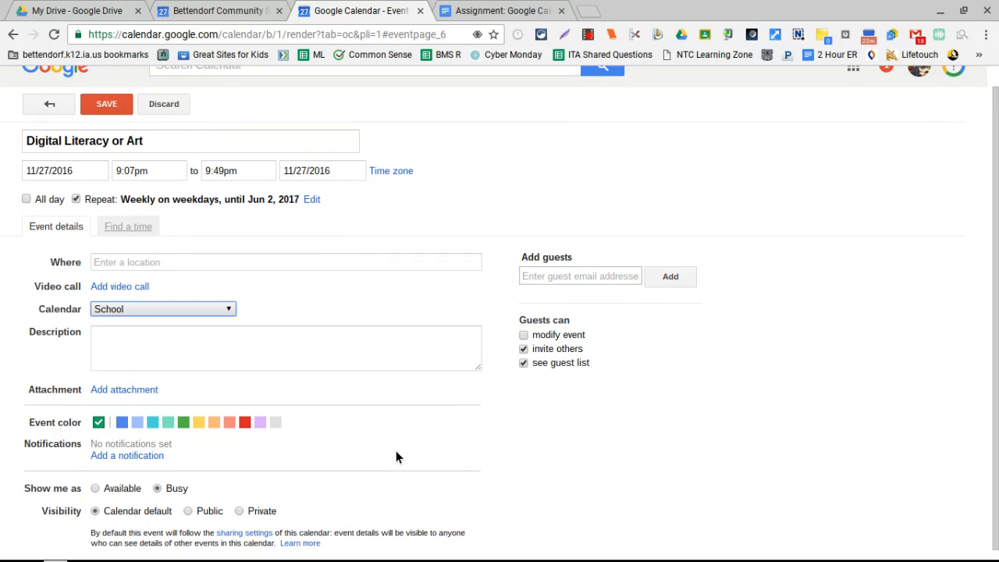
left_click(199, 390)
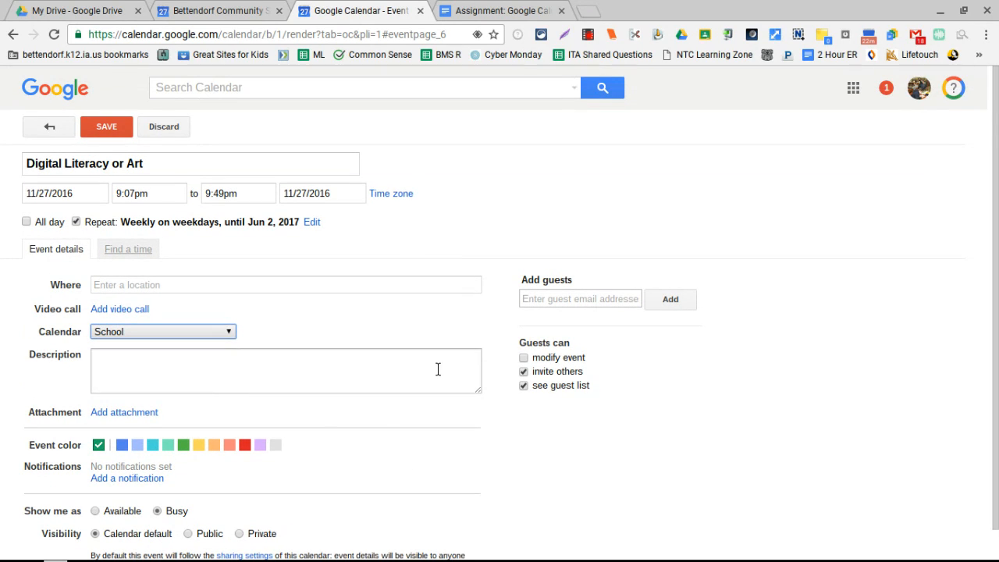